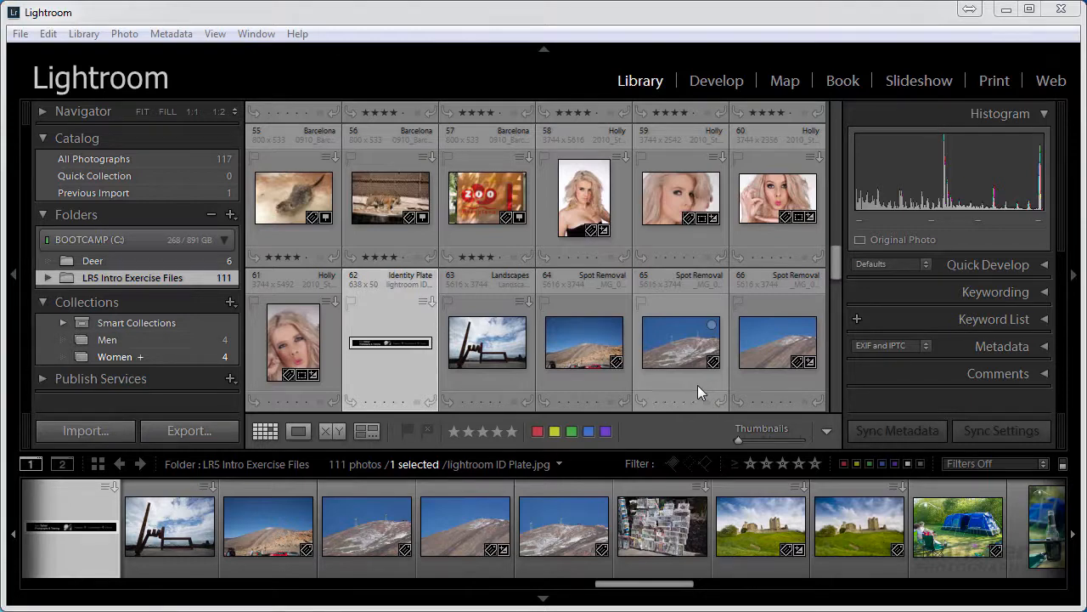
Open Identity Plate Setup and replace the styled text with the photographer's name followed by "photography".
left_click(47, 33)
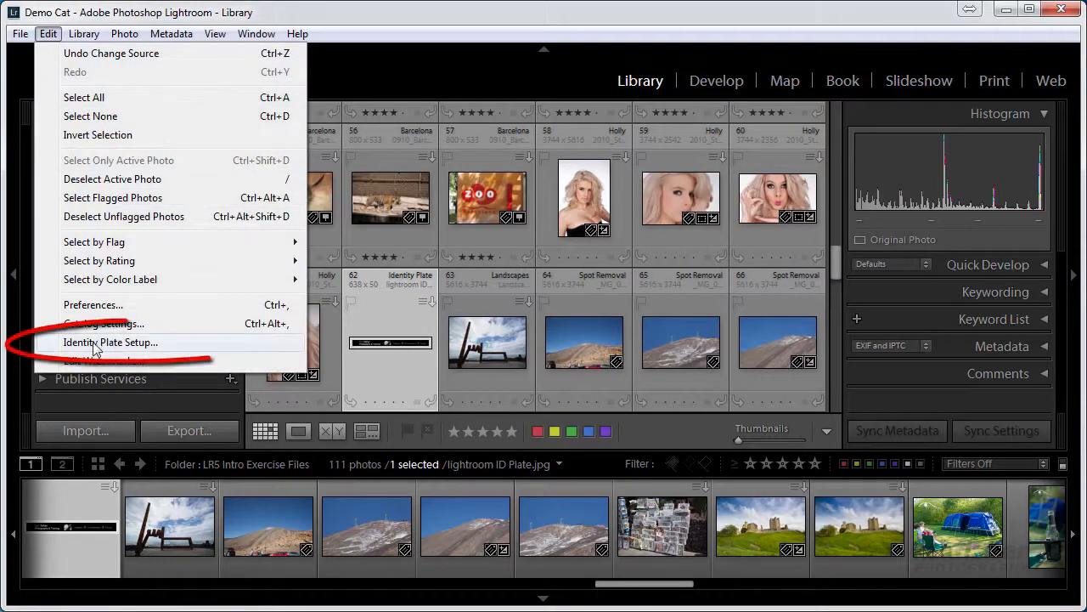
left_click(187, 344)
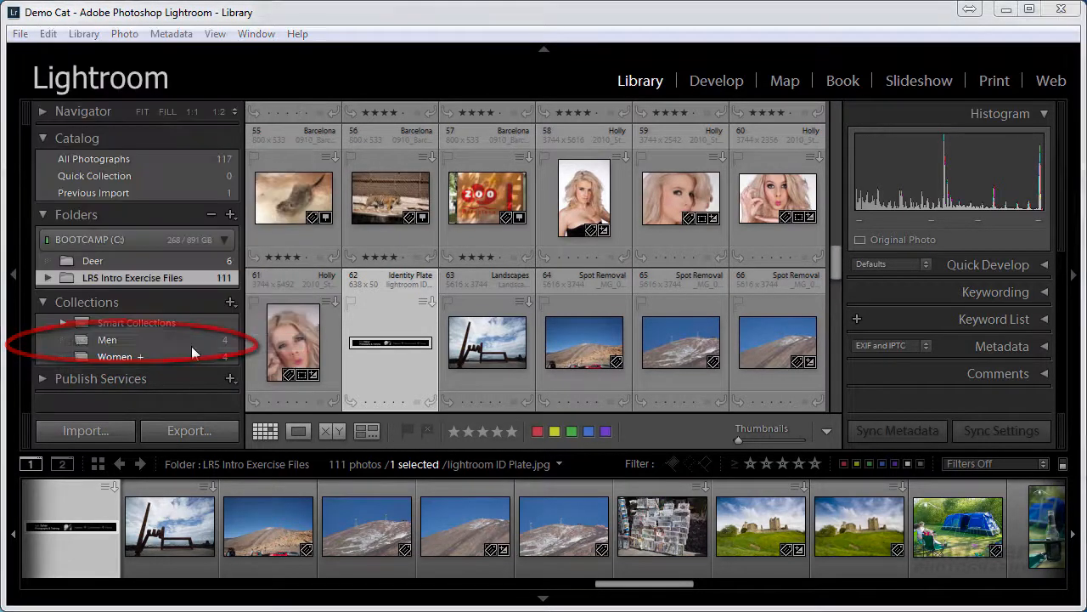
left_click_drag(703, 113, 550, 94)
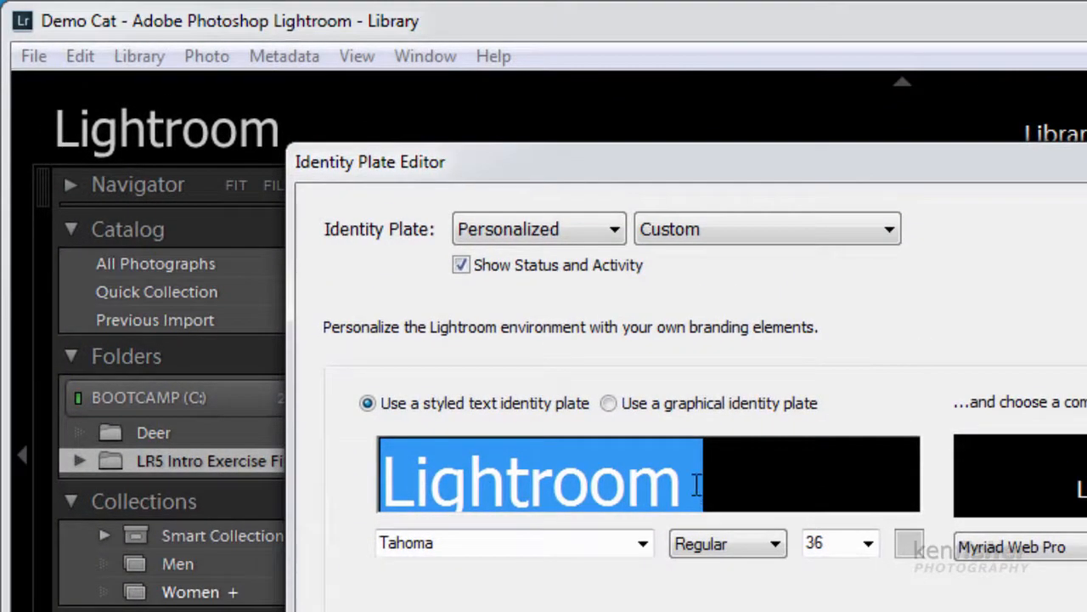
left_click_drag(696, 485, 349, 480)
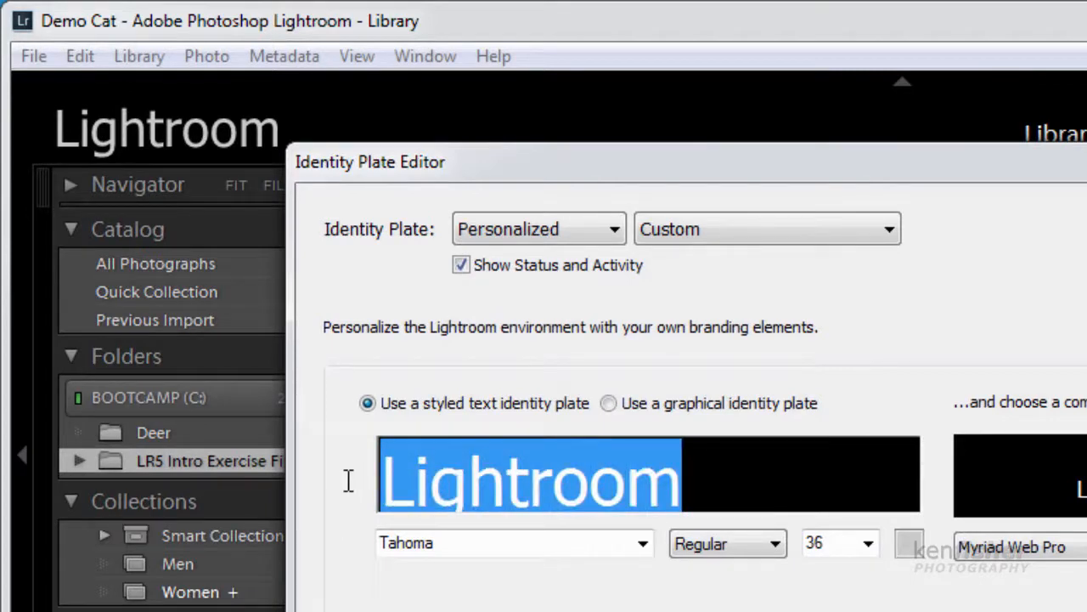
type("ken f")
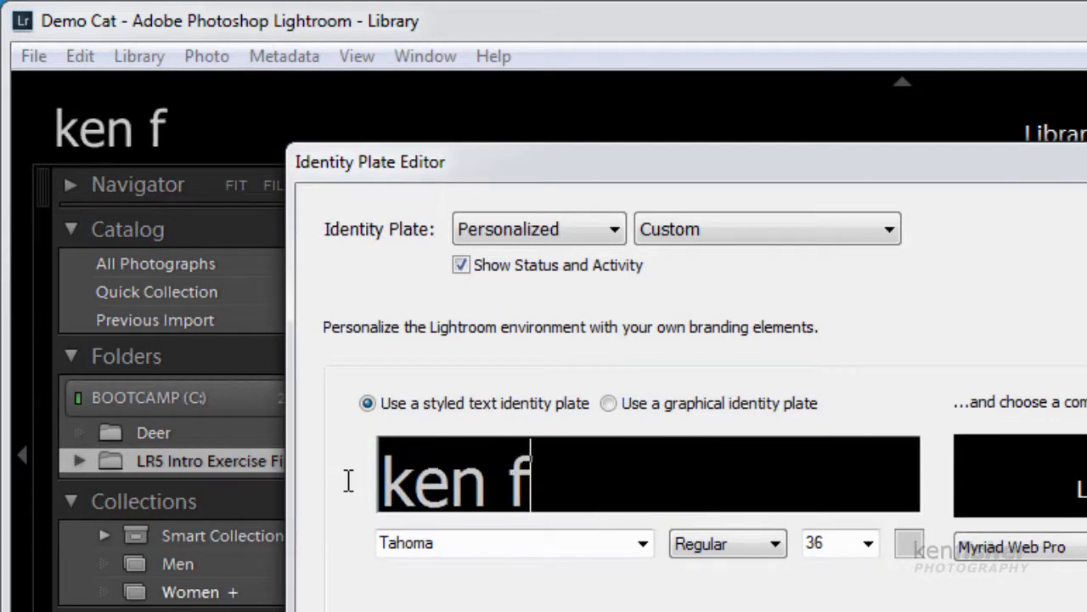
type("isher")
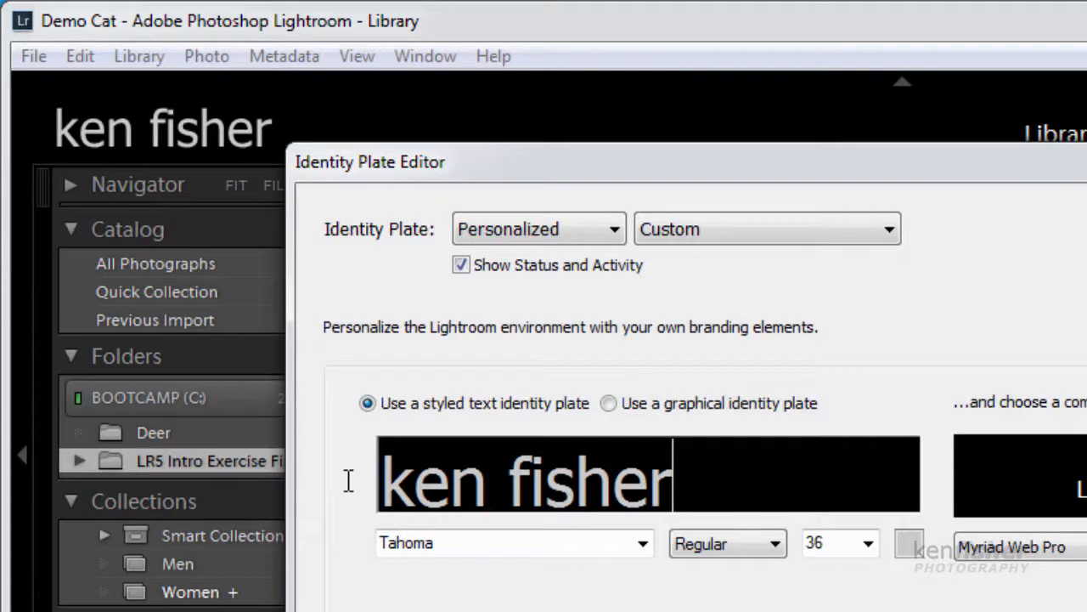
type("p")
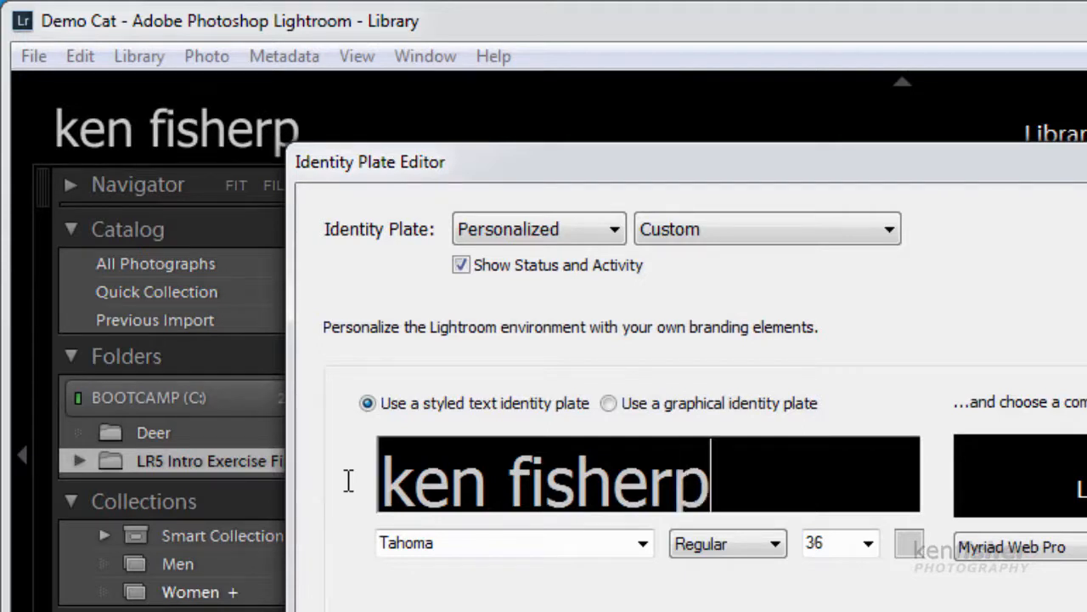
key("BackSpace")
type("p")
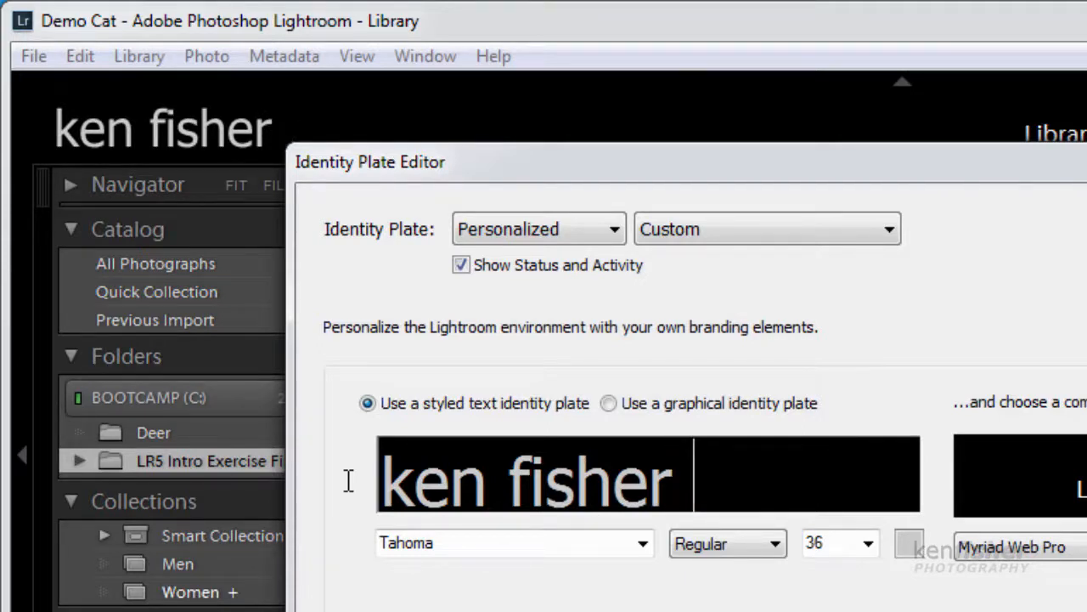
type("hotog")
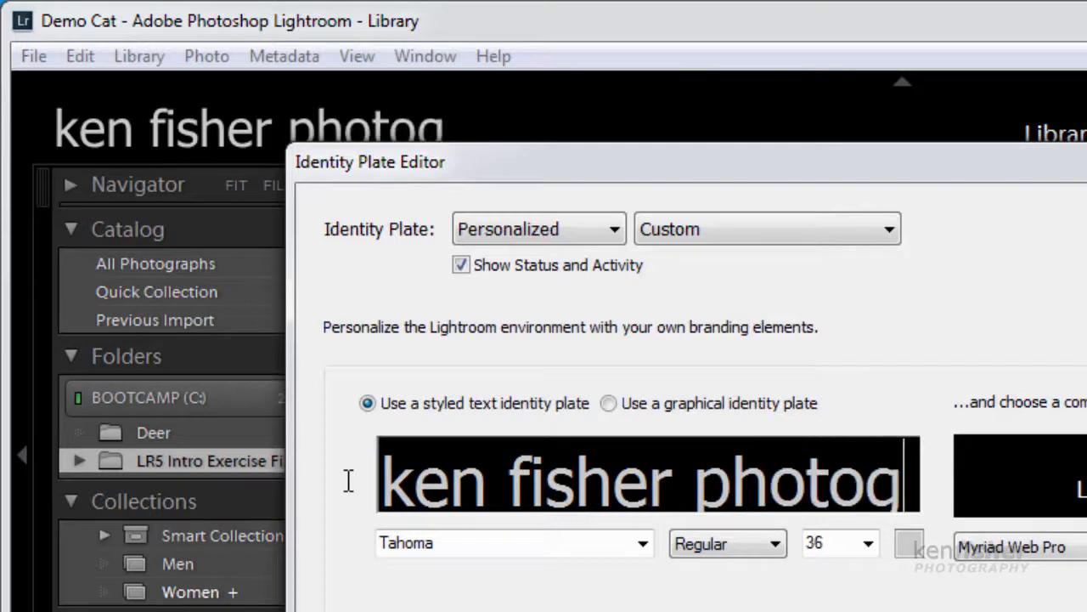
type("raphy")
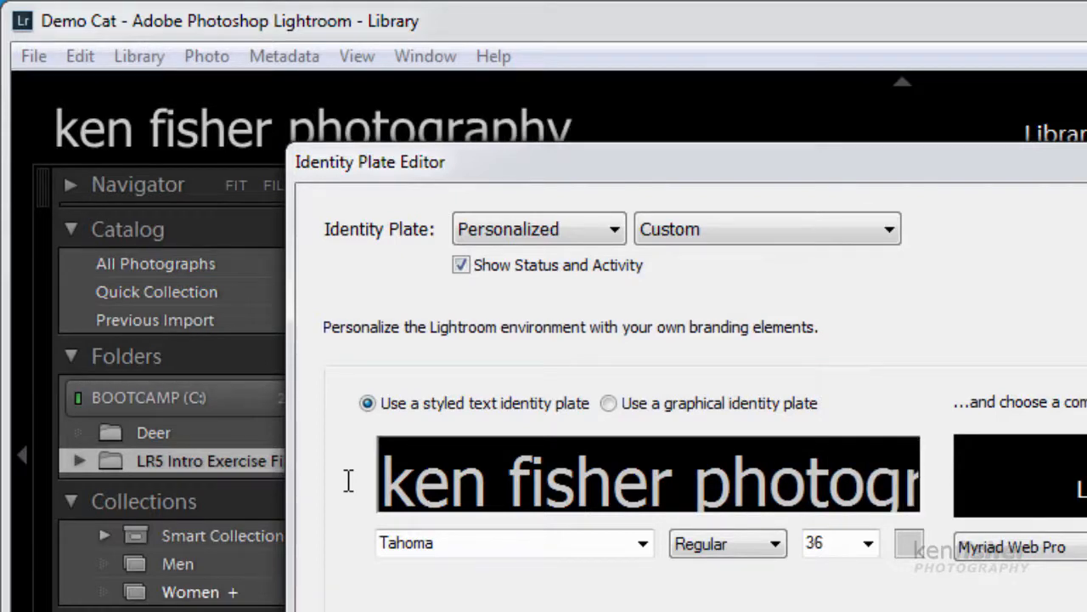
left_click_drag(626, 163, 640, 251)
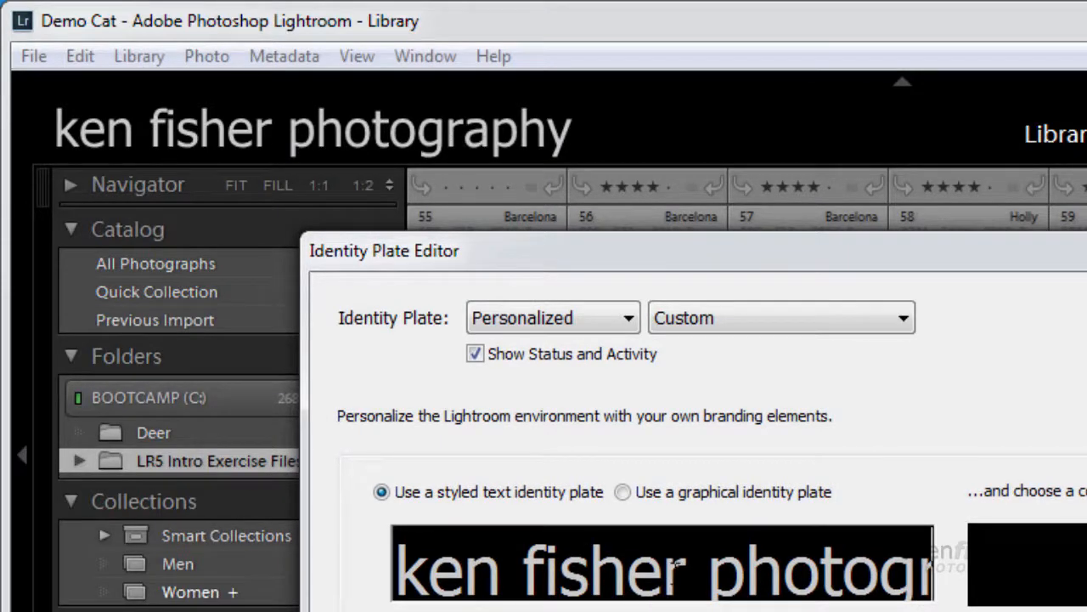
Color the surname in the identity plate text light blue with RGB 162, 179, 247, and look through the available fonts.
left_click_drag(686, 565, 523, 578)
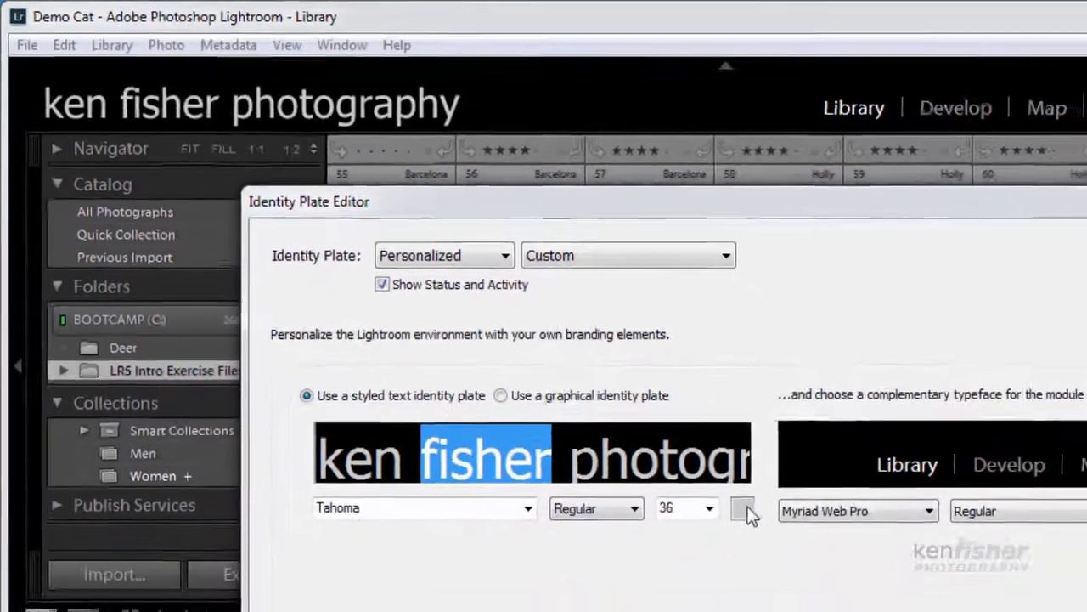
left_click(742, 509)
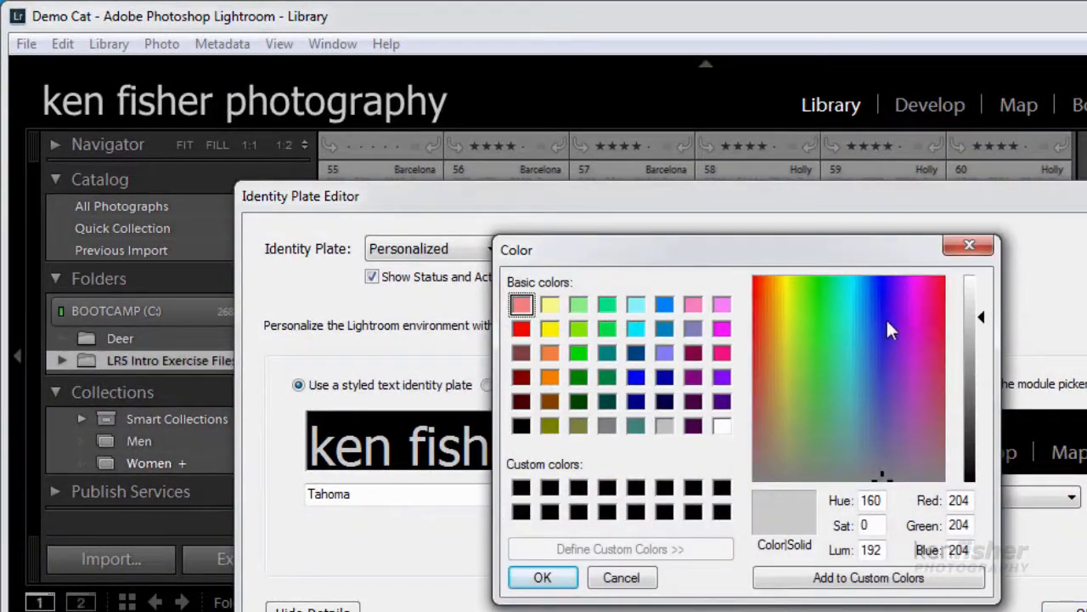
left_click(878, 320)
left_click(878, 319)
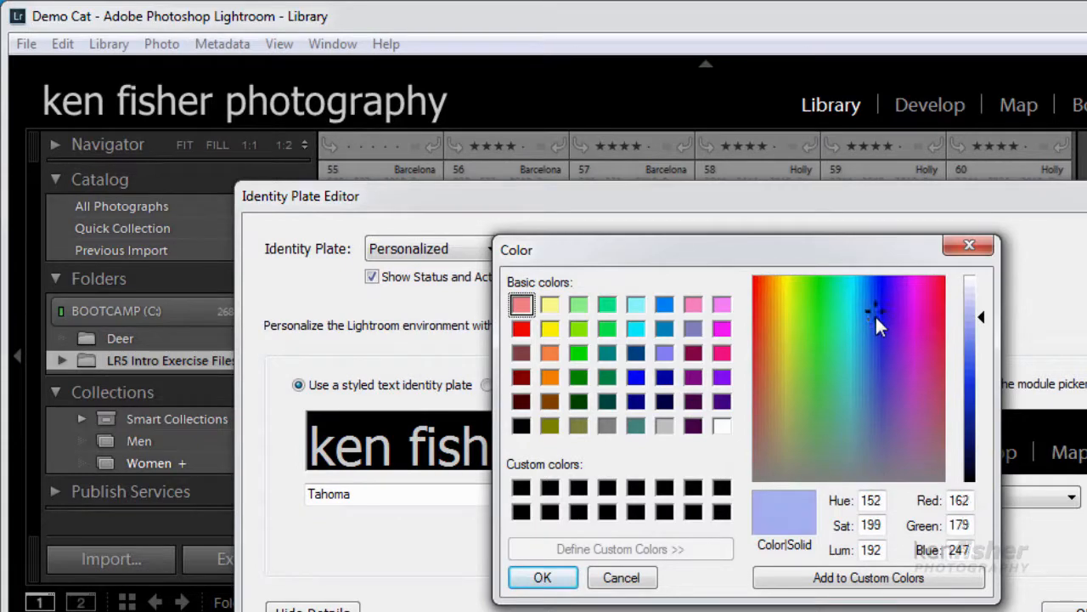
left_click(548, 579)
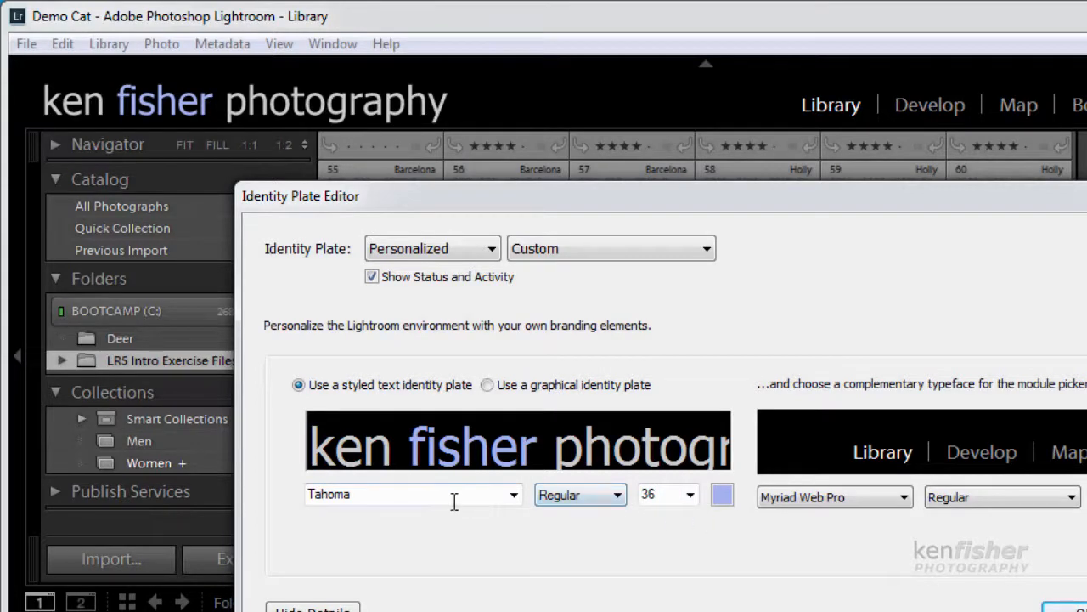
left_click(513, 495)
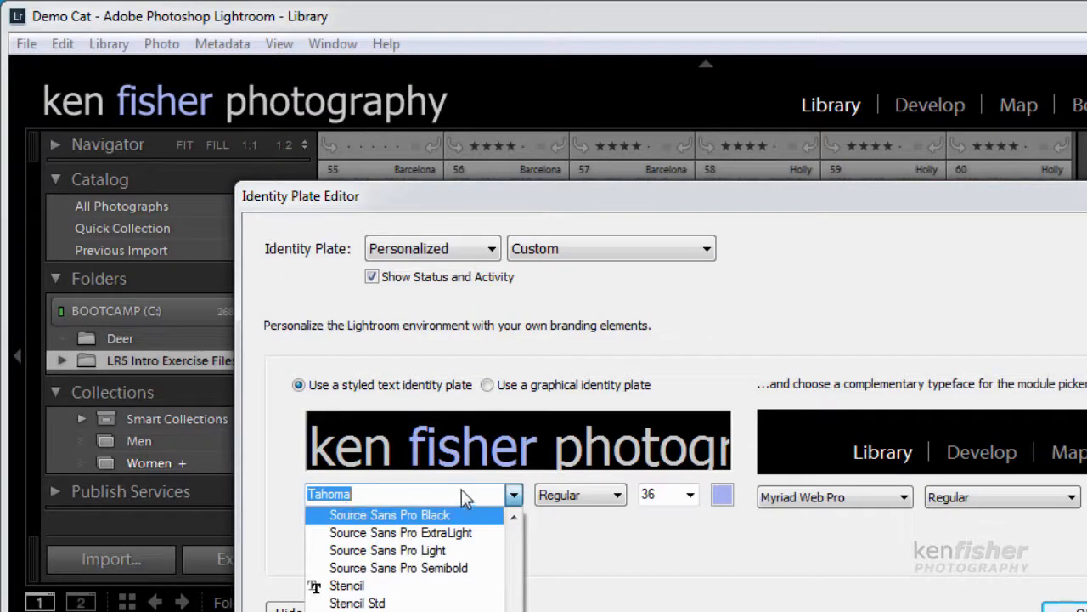
left_click(514, 495)
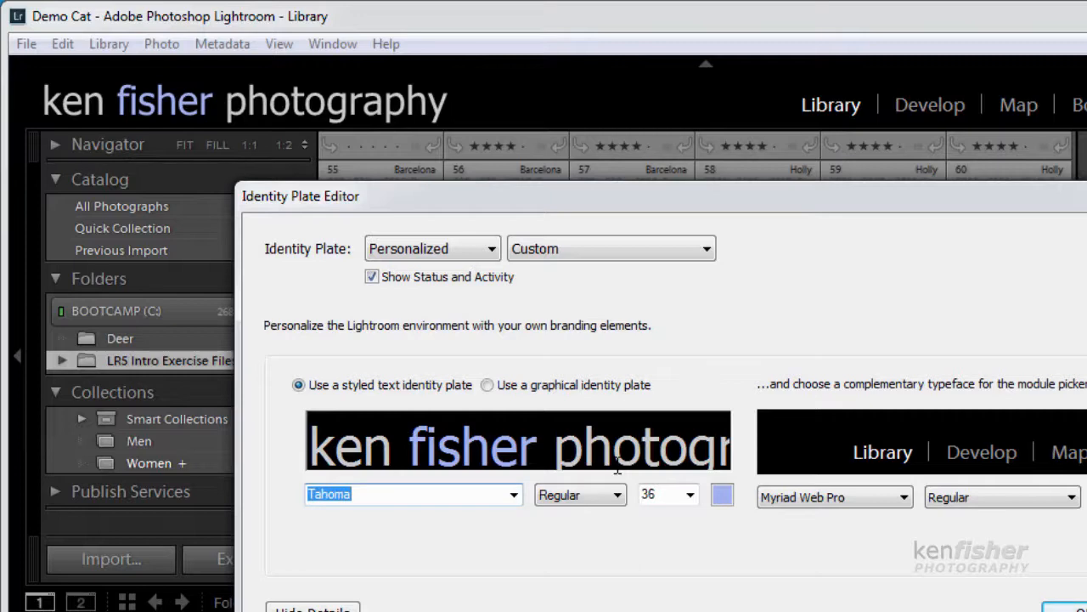
Switch to a graphical identity plate, load the "lightroom ID Plate" image from the Identity Plate folder and apply it.
left_click(487, 387)
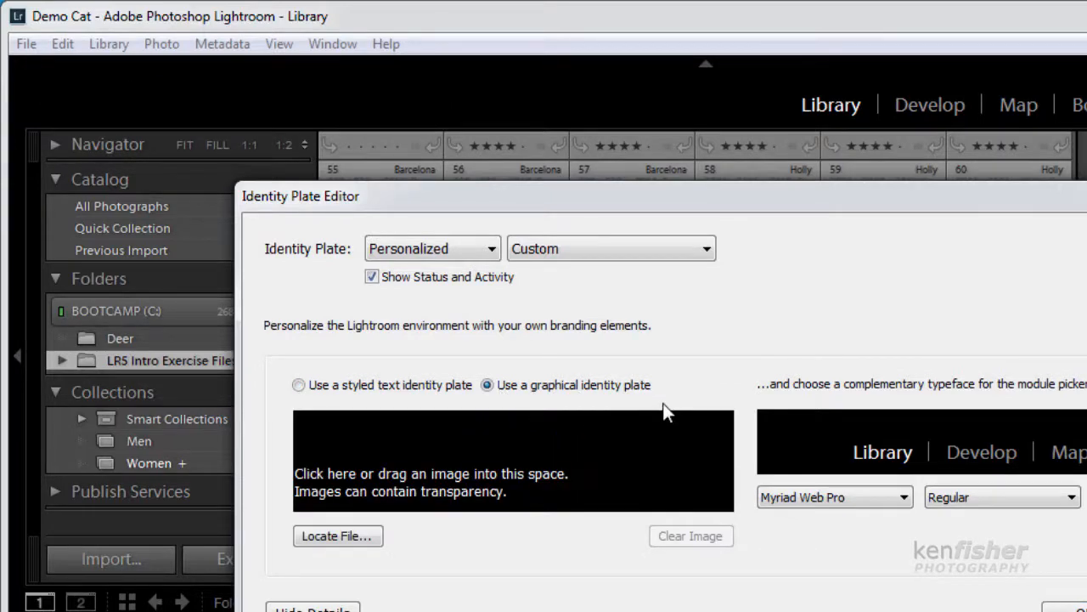
left_click(339, 542)
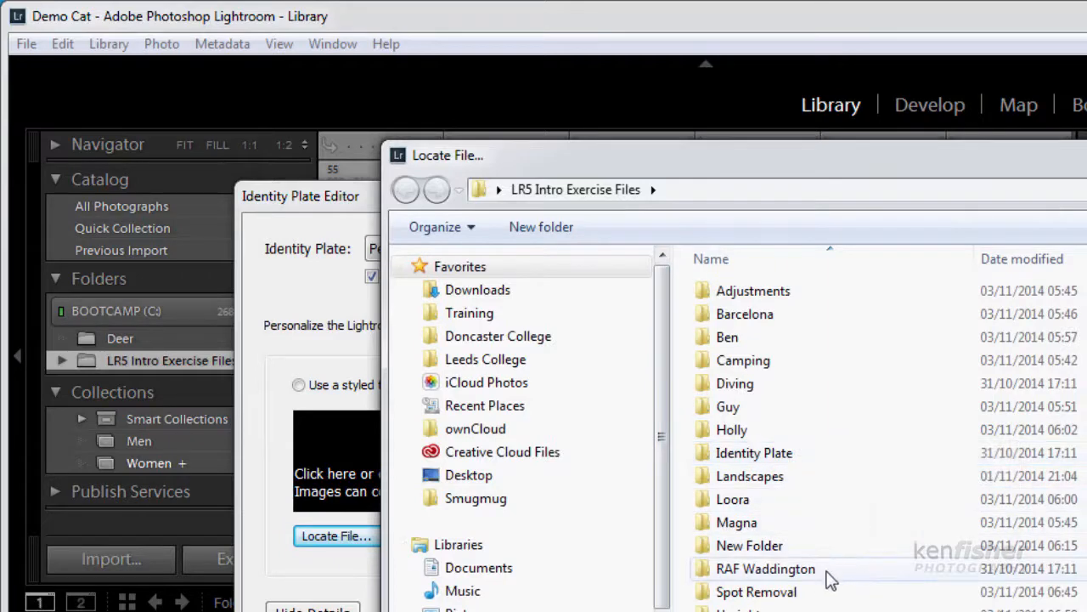
double_click(747, 457)
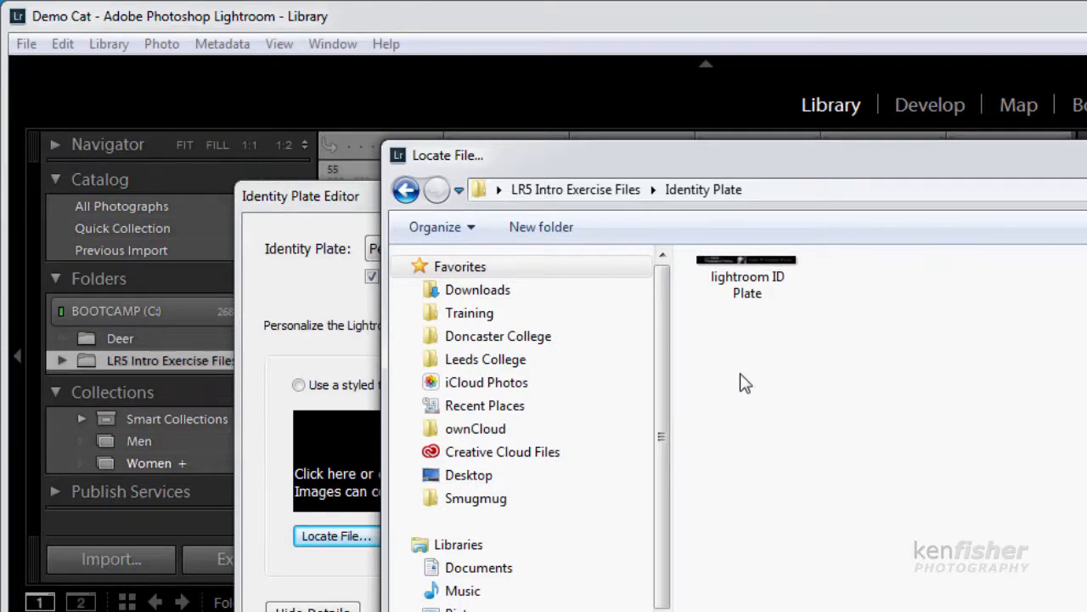
left_click(746, 268)
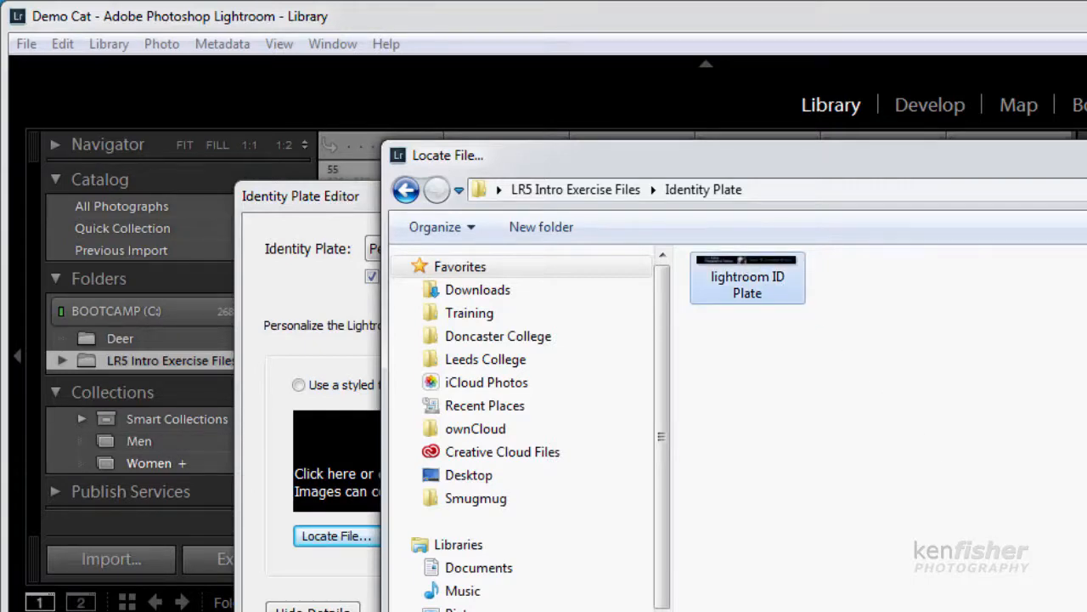
key("Return")
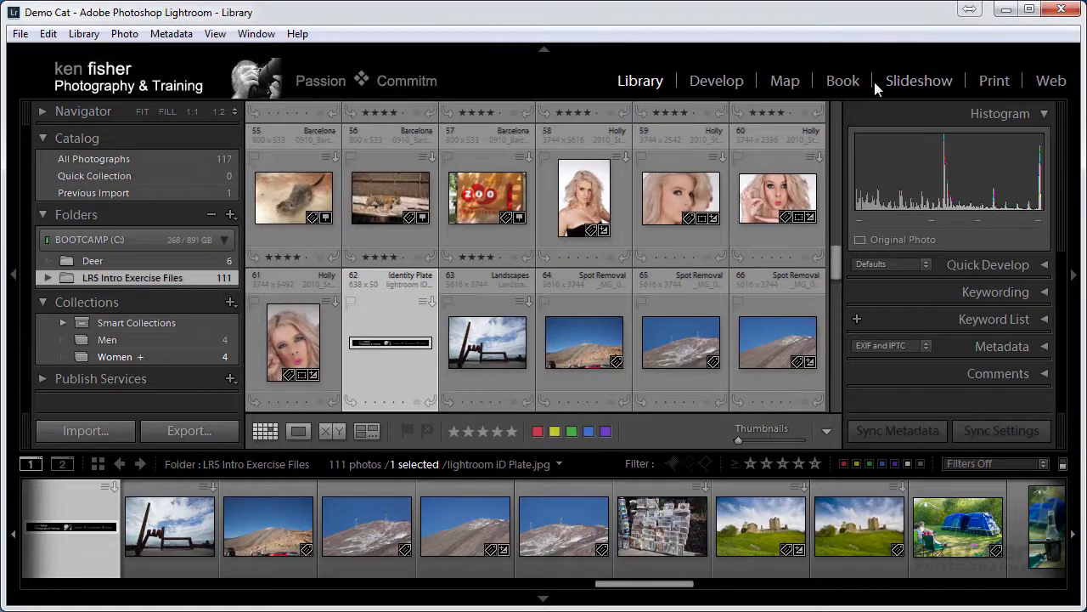
In the Slideshow module, turn the Identity Plate overlay off and on again, and show its list of available plates.
left_click(913, 82)
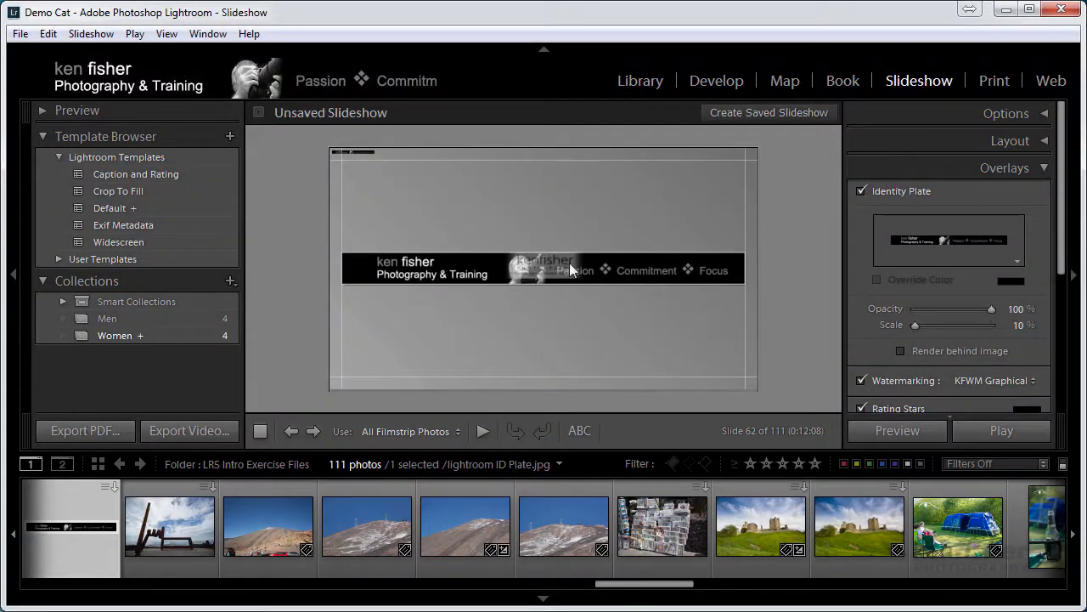
left_click(861, 191)
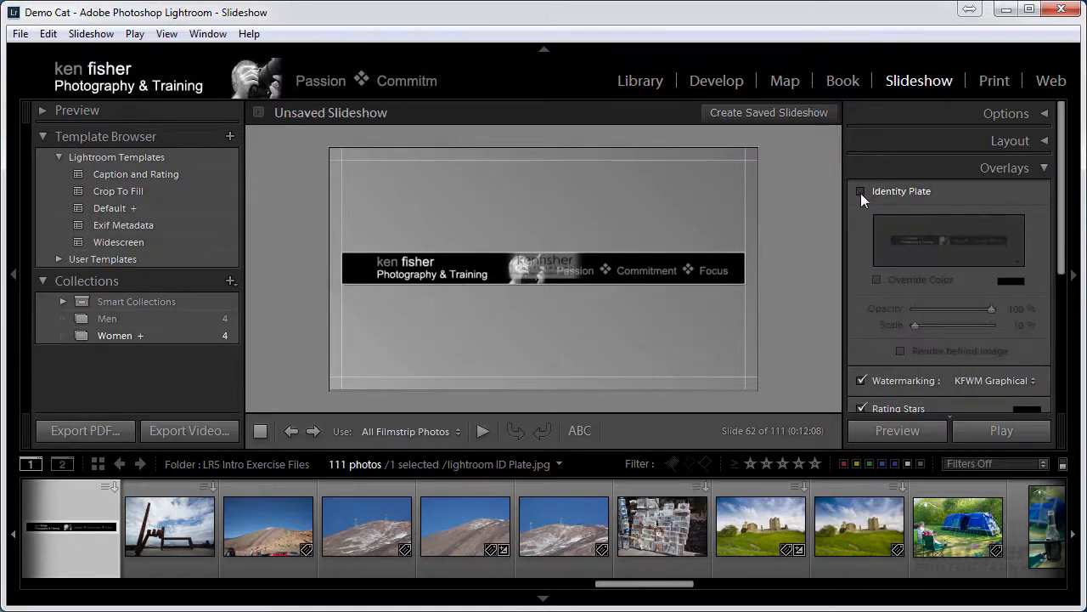
left_click(860, 192)
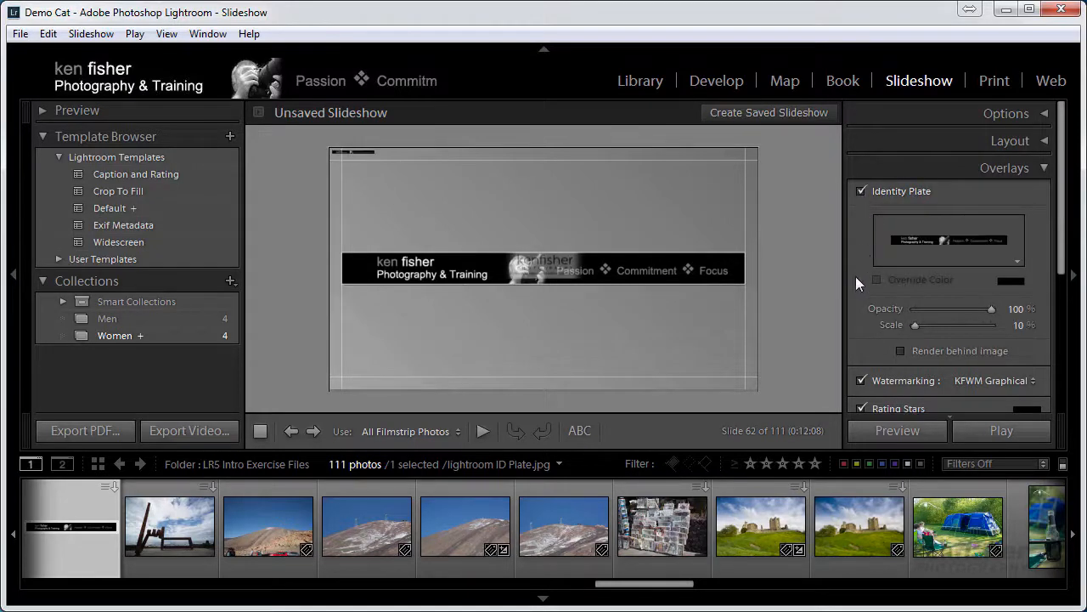
left_click(1018, 262)
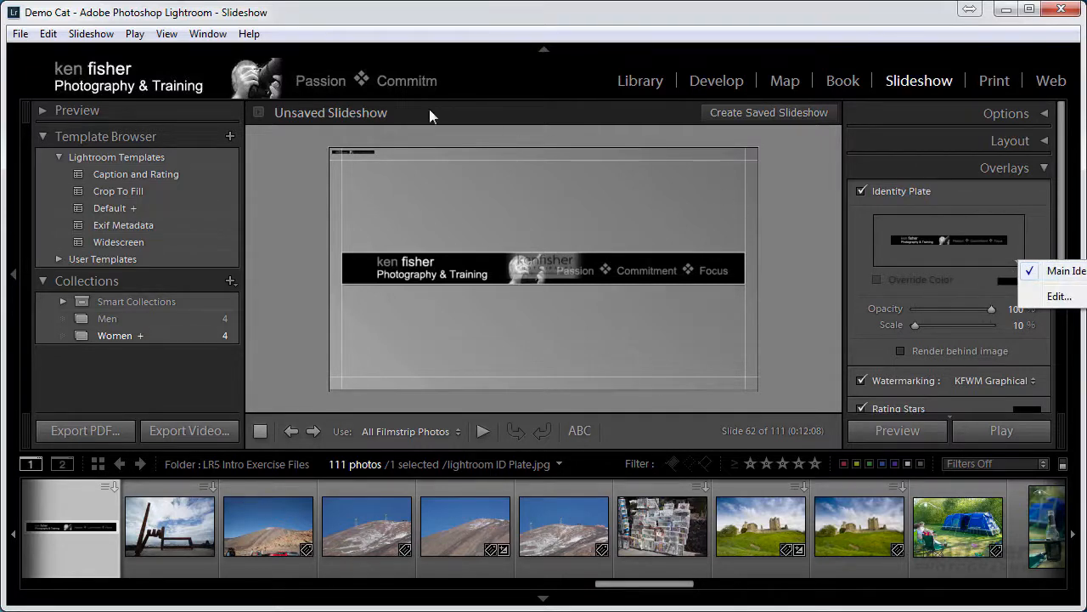
Reopen Identity Plate Setup, switch to a styled text plate and enter the photographer's name followed by "photography".
left_click(45, 34)
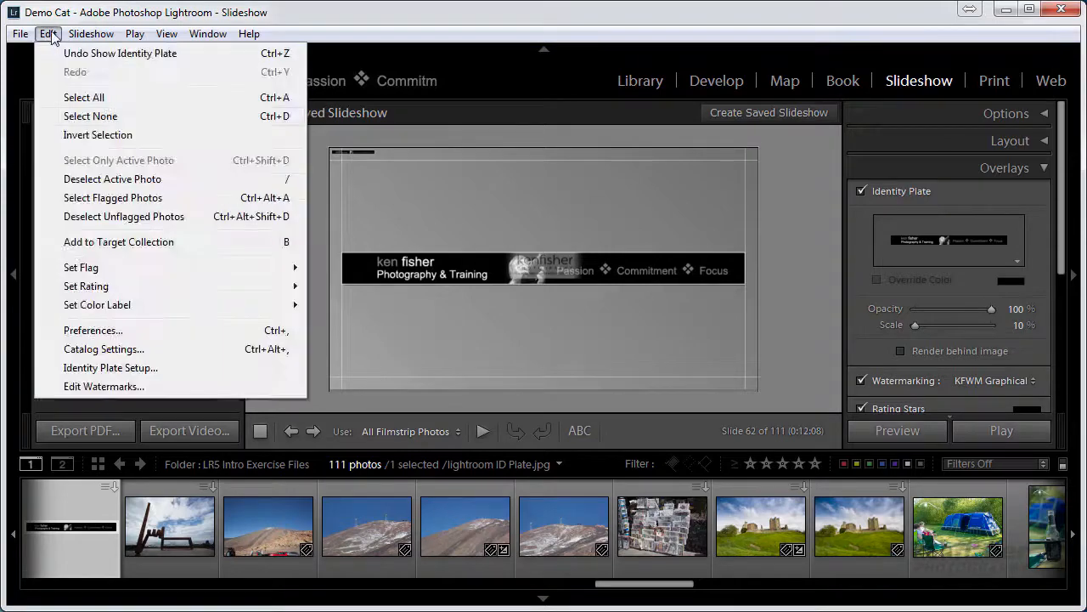
left_click(110, 367)
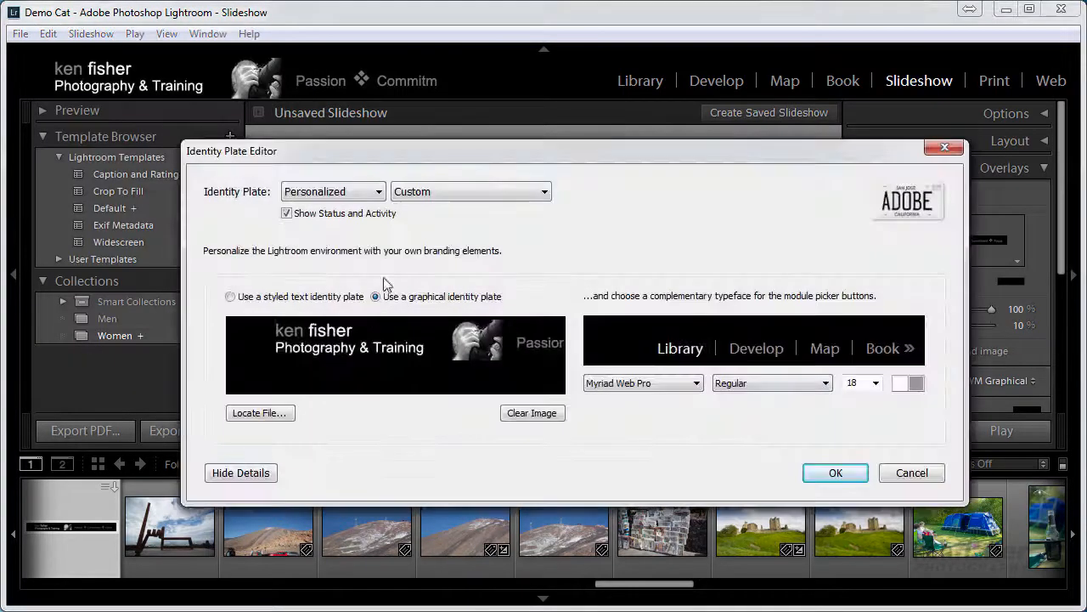
left_click(230, 297)
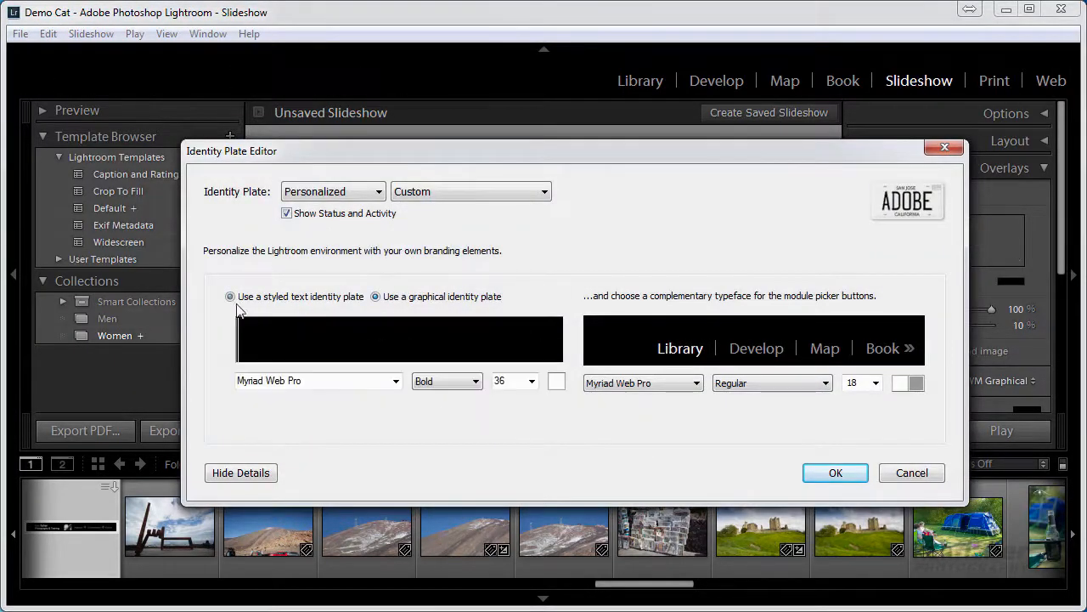
left_click(273, 354)
type("ken fi")
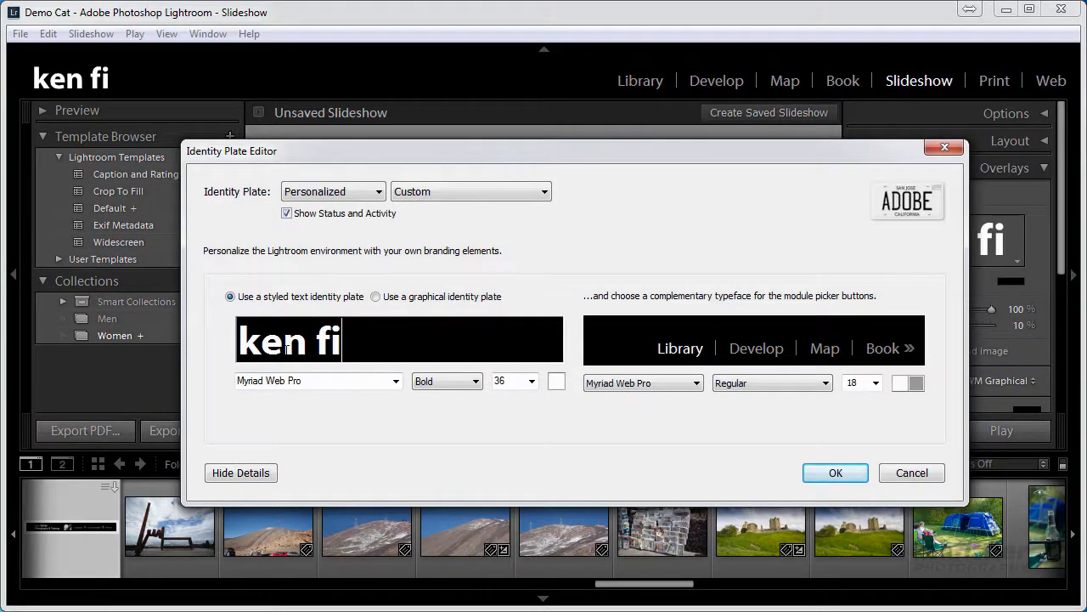
type("sher ph")
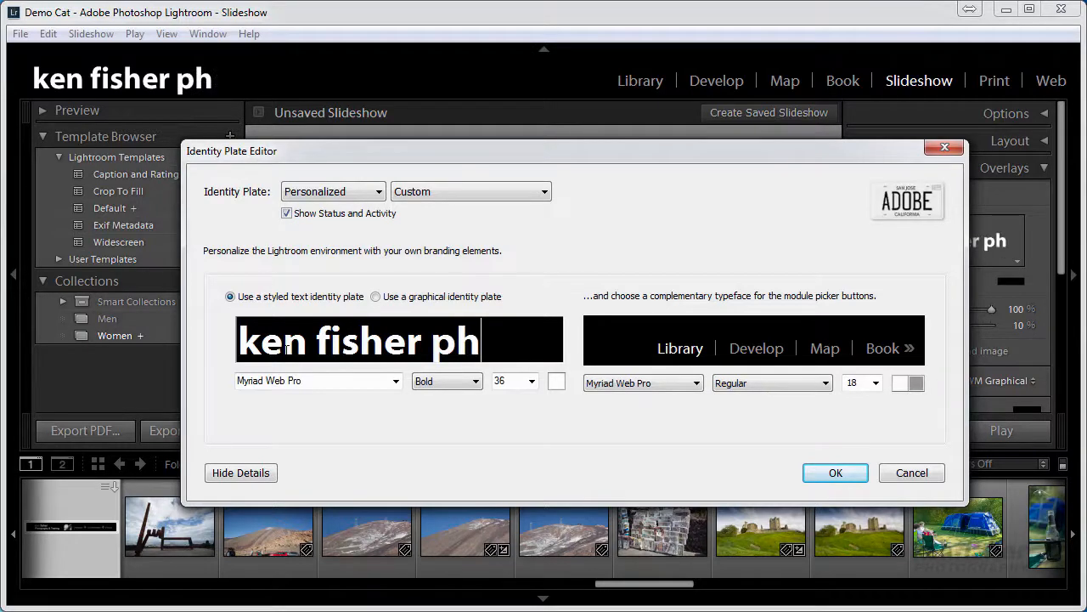
type("otography")
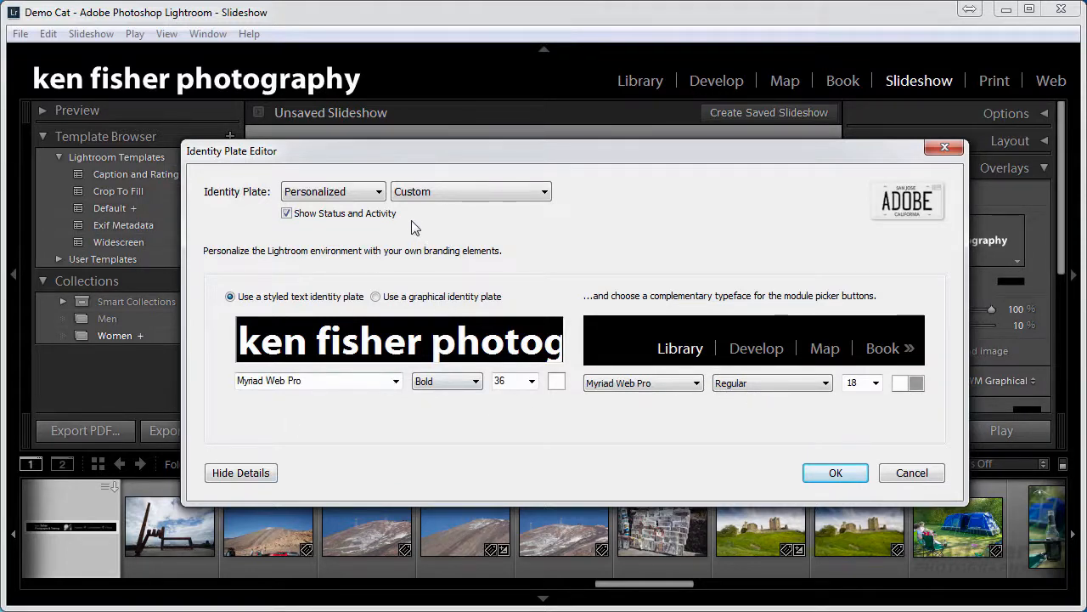
Save the text identity plate as a preset named with the photographer's first name plus "text", and apply the editor's settings.
left_click(546, 194)
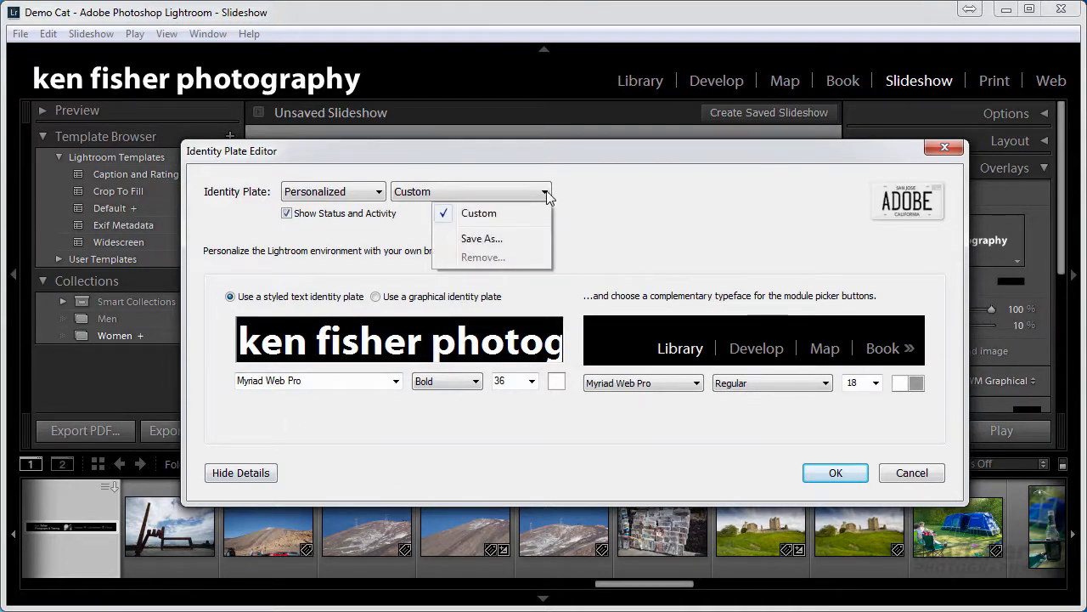
left_click(497, 244)
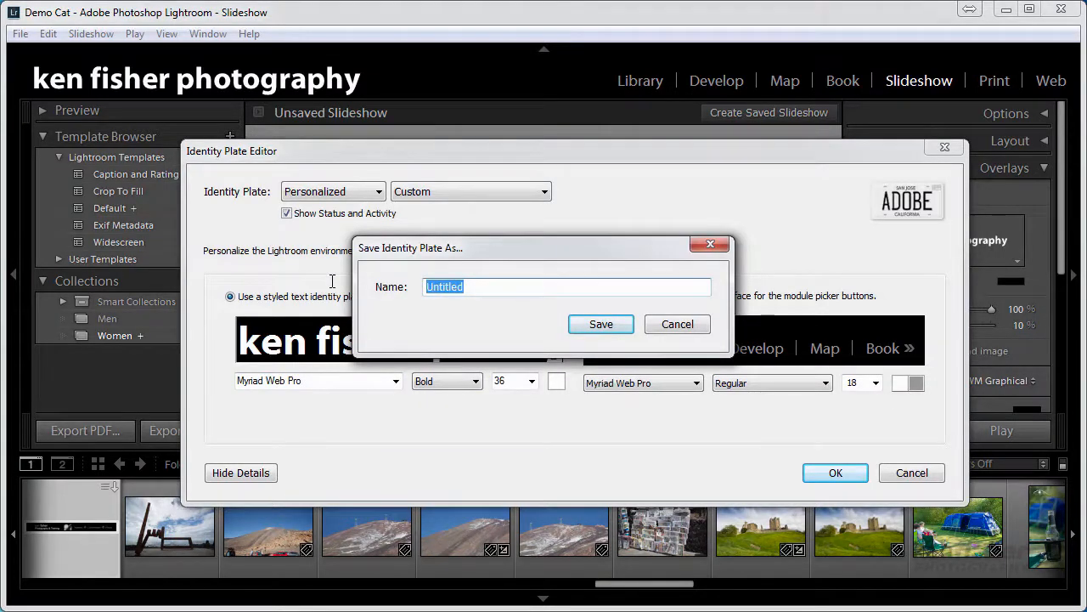
type("ken text")
left_click(610, 325)
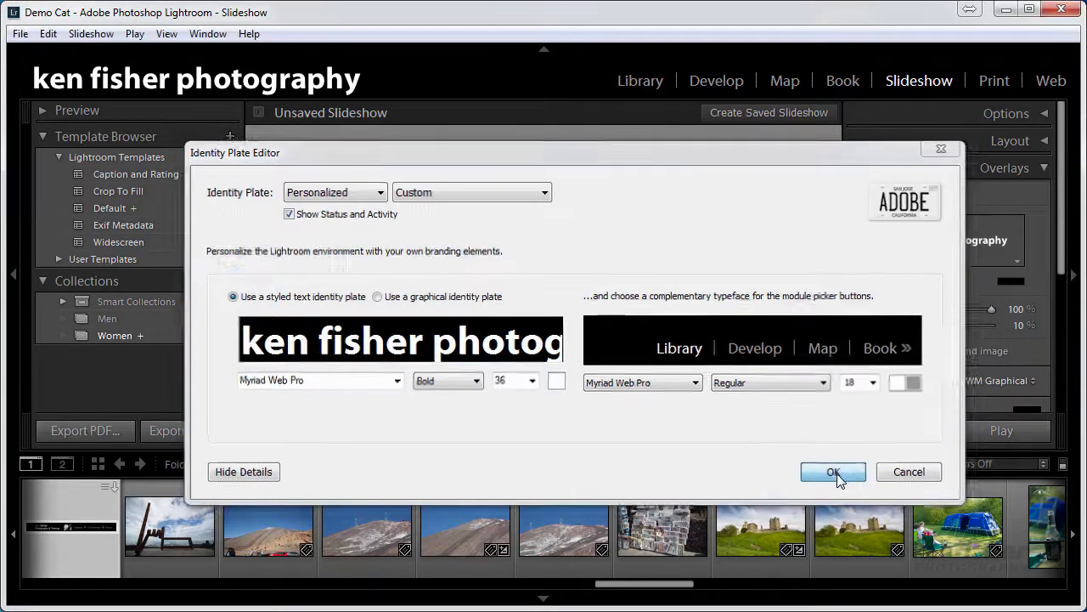
left_click(836, 473)
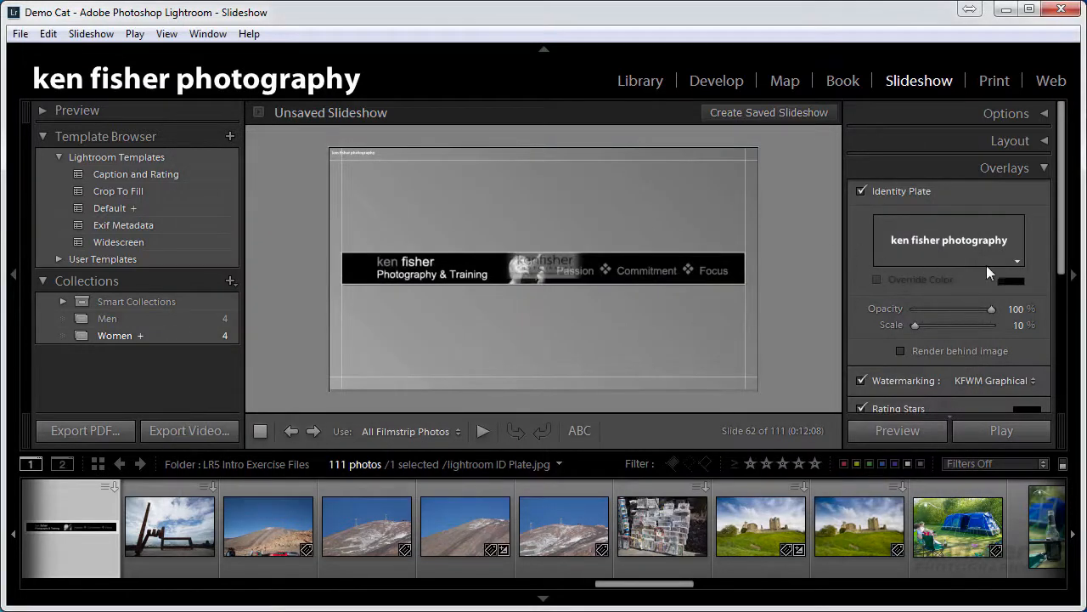
Use the saved text plate as the slideshow overlay, enlarge it to about 68% scale and center it near the slide's upper edge.
left_click(1016, 263)
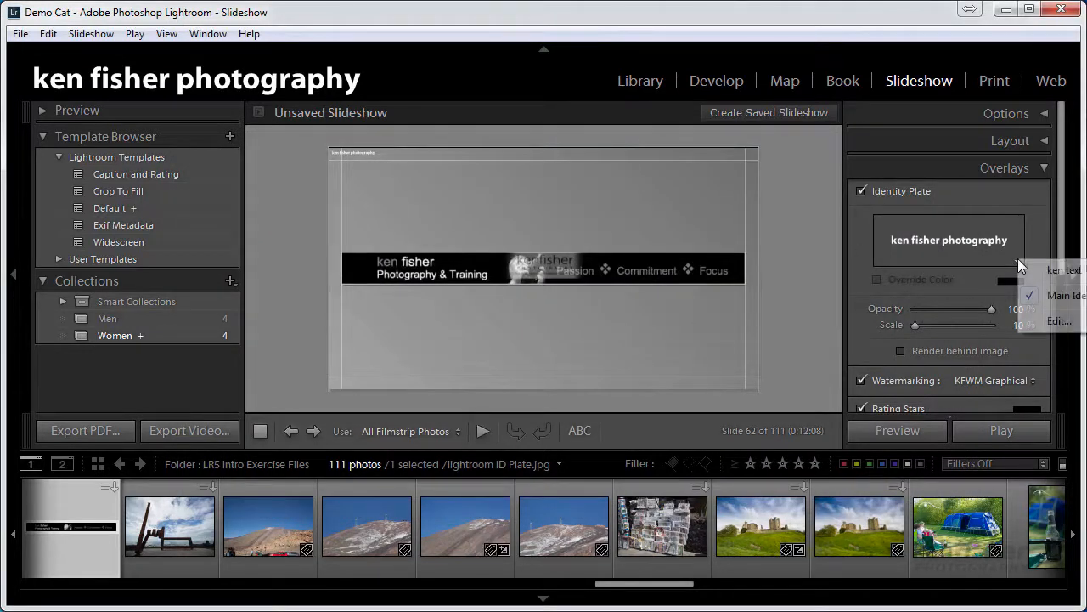
left_click(1069, 272)
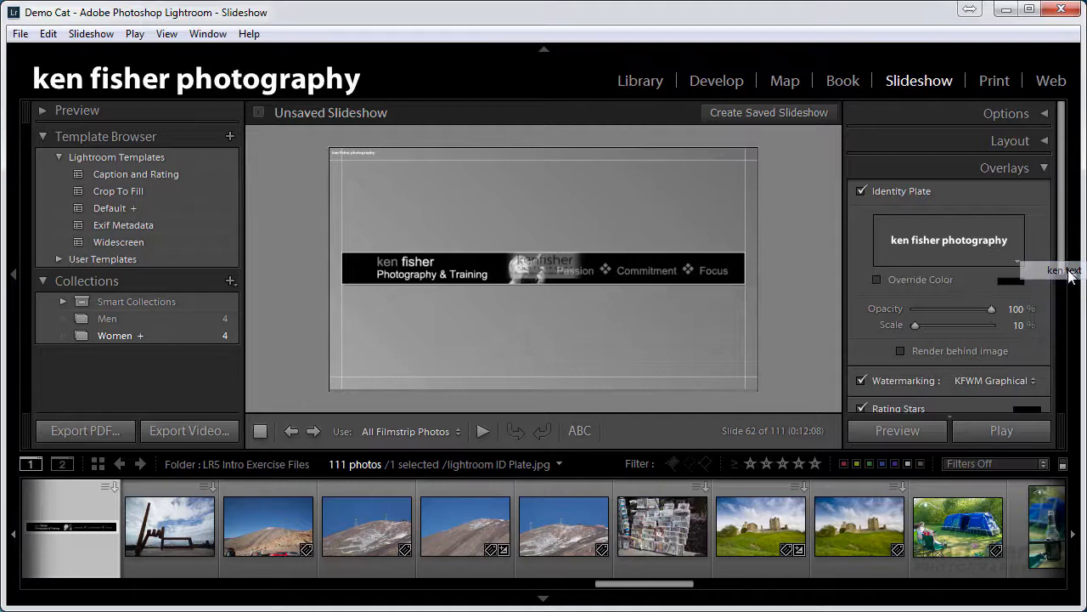
left_click(362, 155)
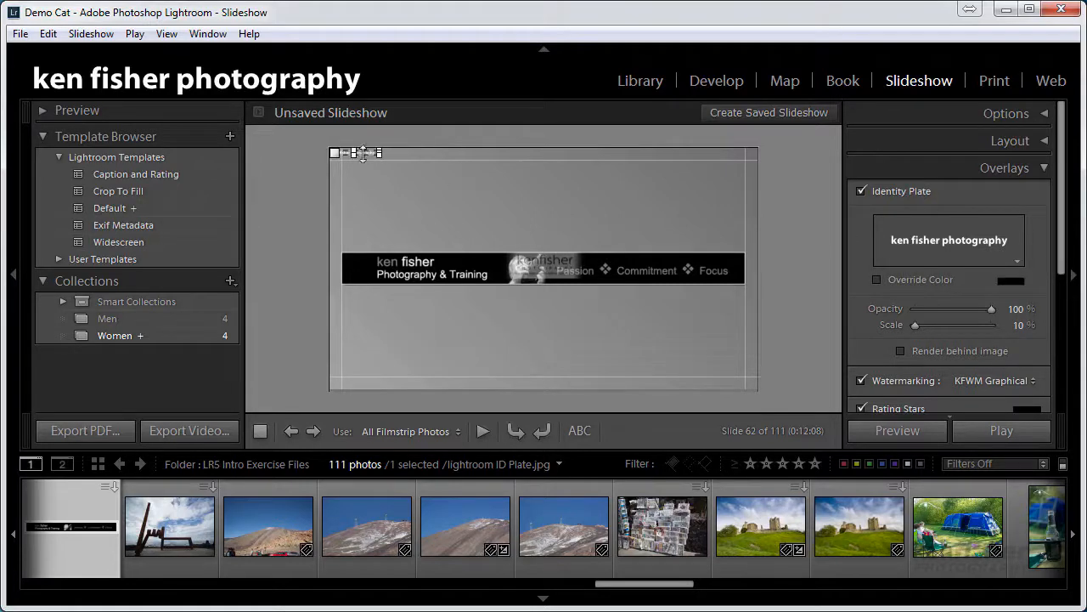
left_click_drag(378, 154, 633, 234)
left_click_drag(480, 162, 585, 174)
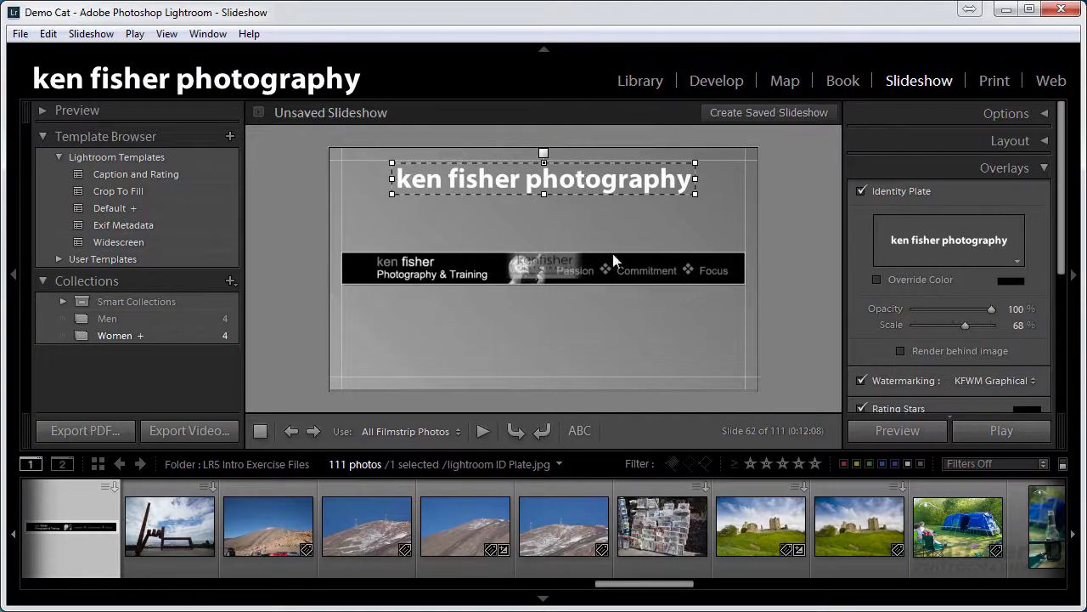